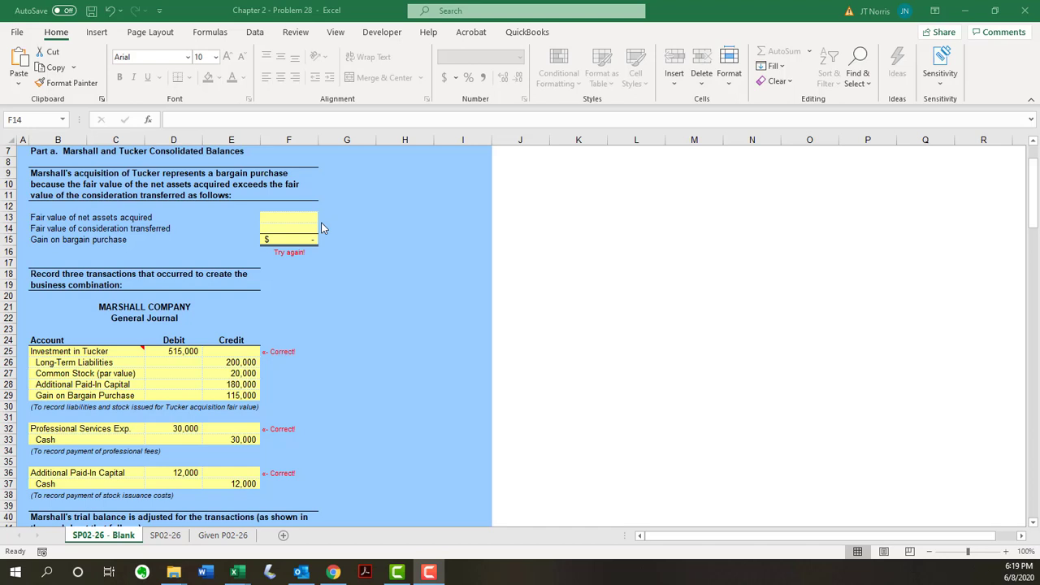
Enter =(20000*10)+200000 in F14 so consideration transferred reads 400,000
click(285, 229)
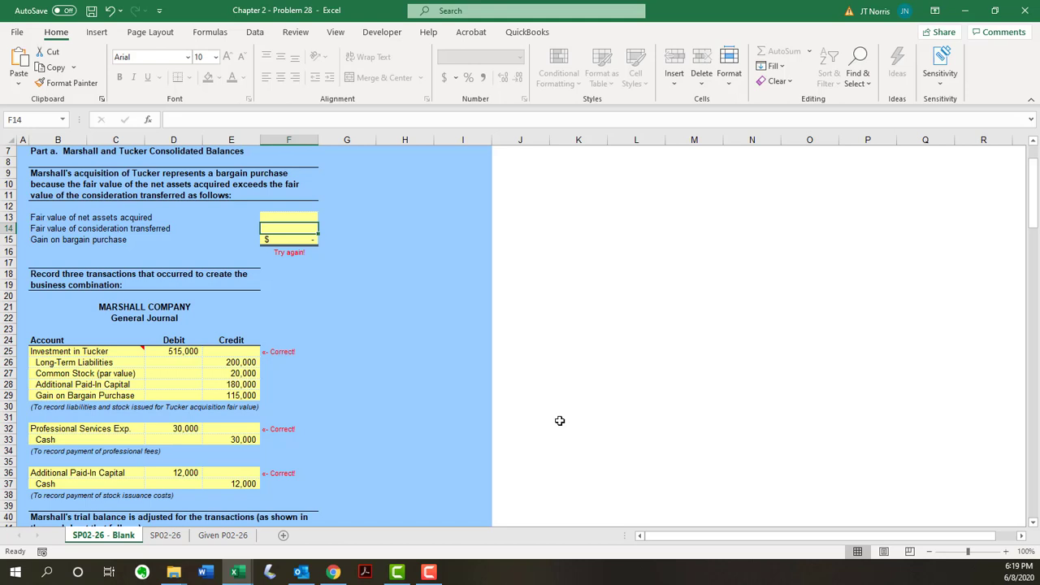
text(20)
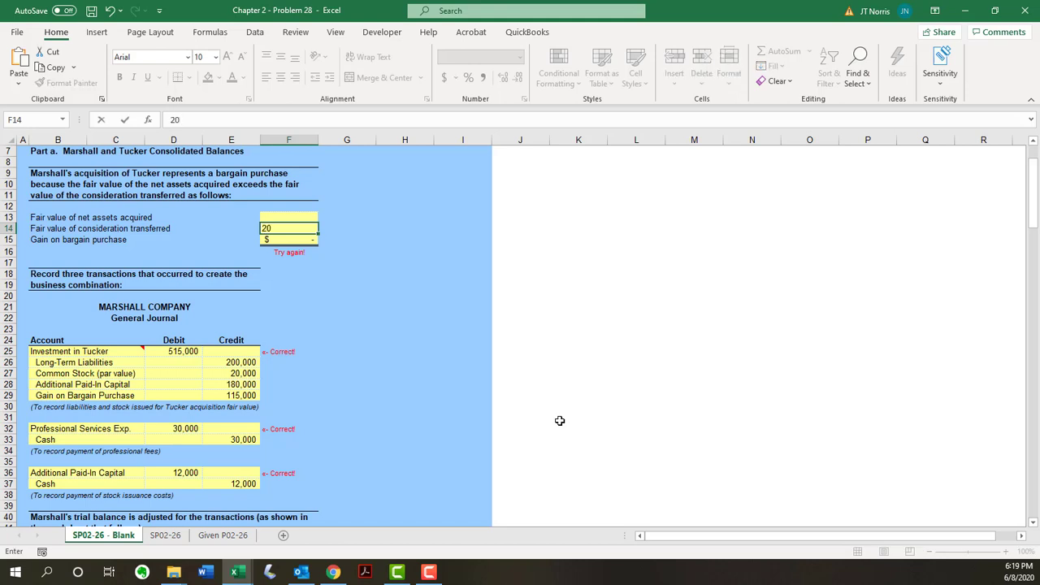
text(0)
key(BackSpace)
key(BackSpace)
key(BackSpace)
text(=)
text(()
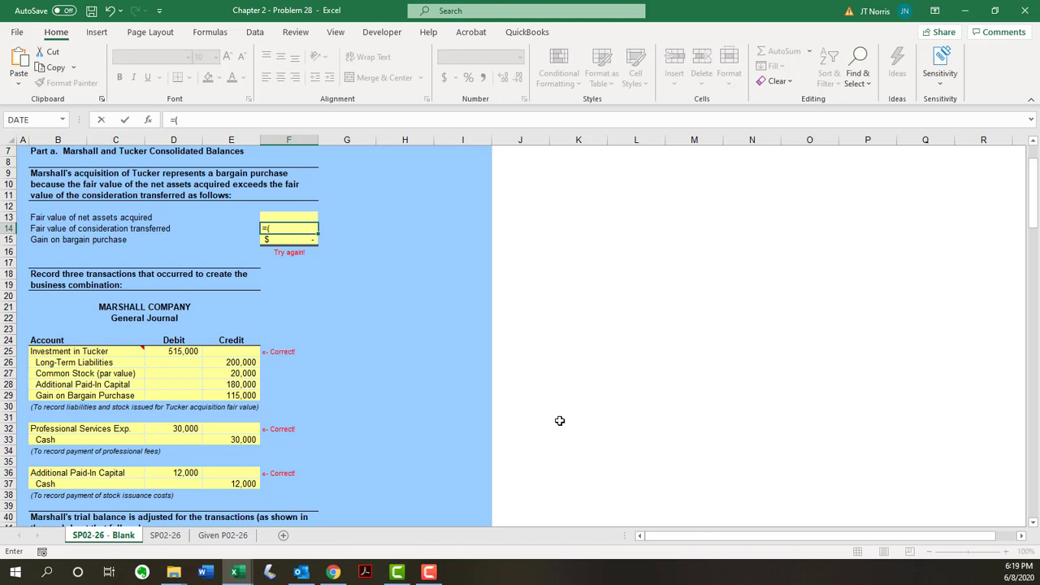
text(20000)
text(*10))
text(+)
text(2000)
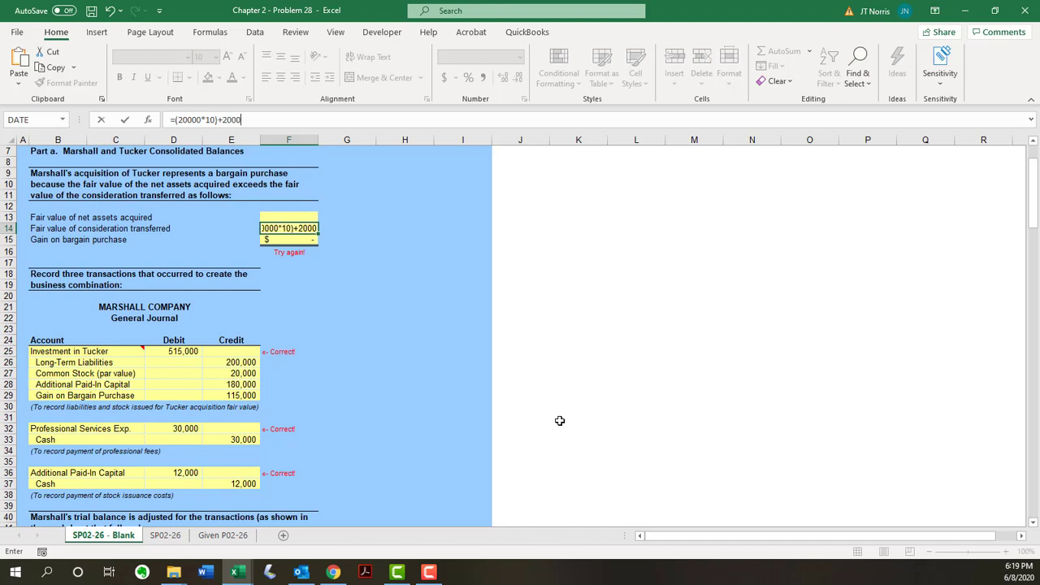
text(00)
key(Return)
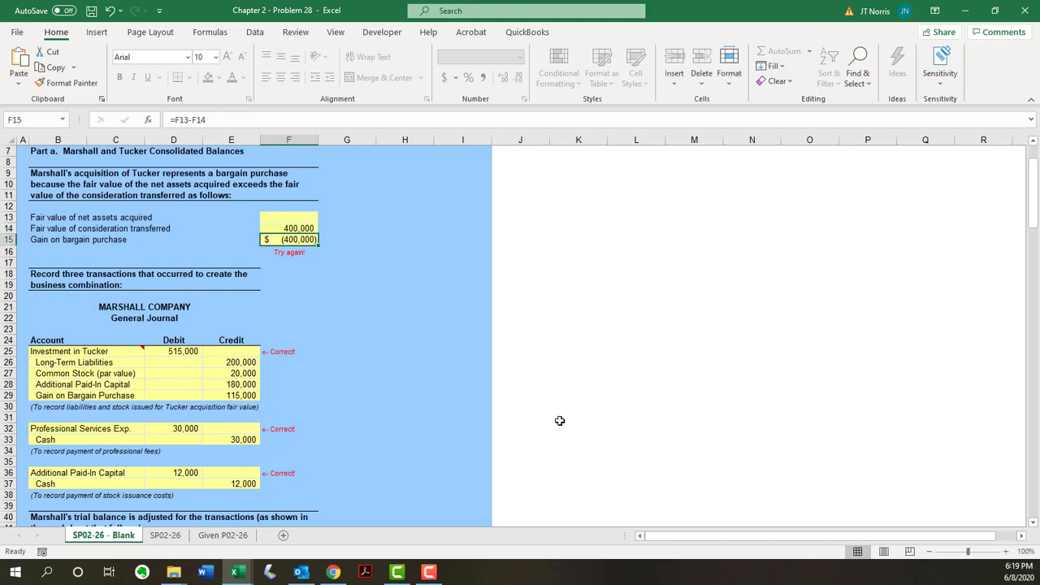
key(Up)
key(Up)
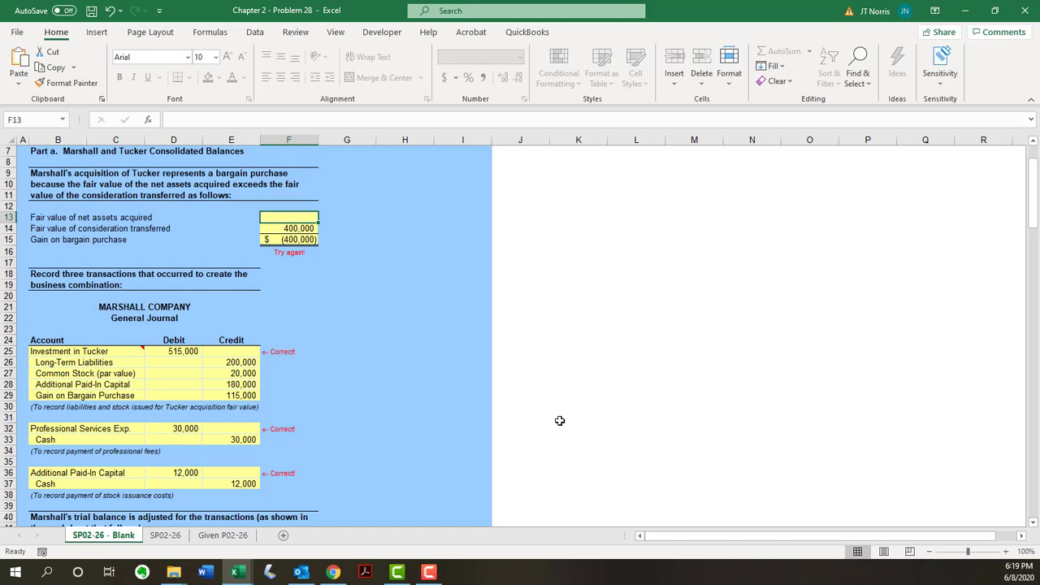
Enter =120000+340000+5000+20000+30000 in F13 for net assets of 515,000
text(=)
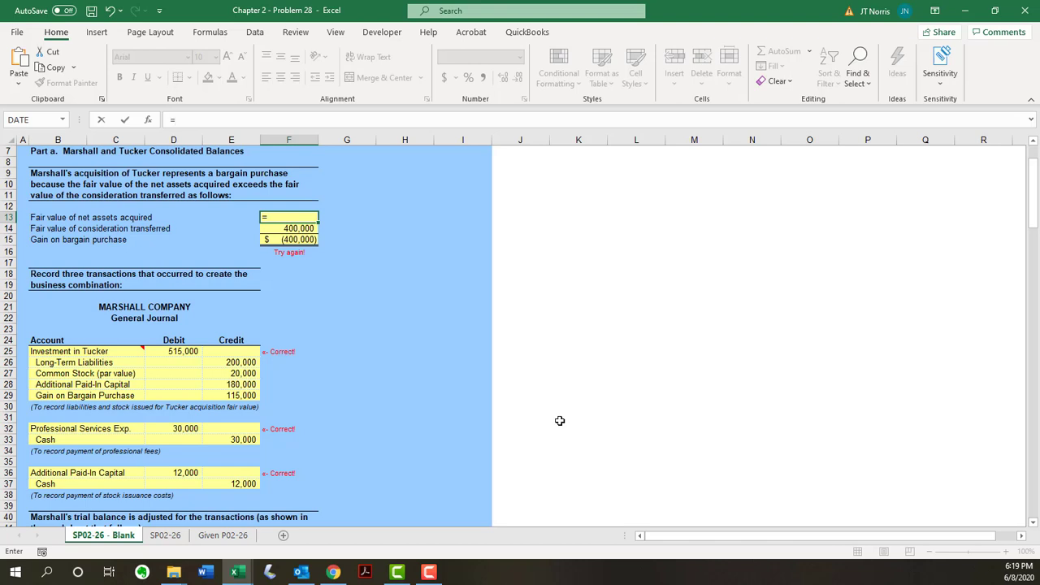
text(120)
text(000+)
text(340)
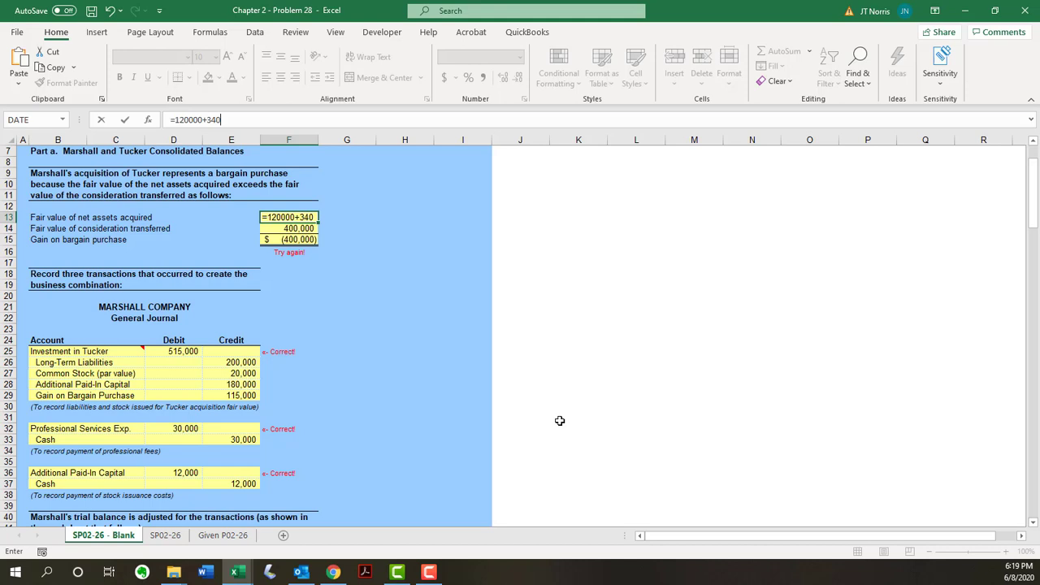
text(000)
text(+5)
text(000)
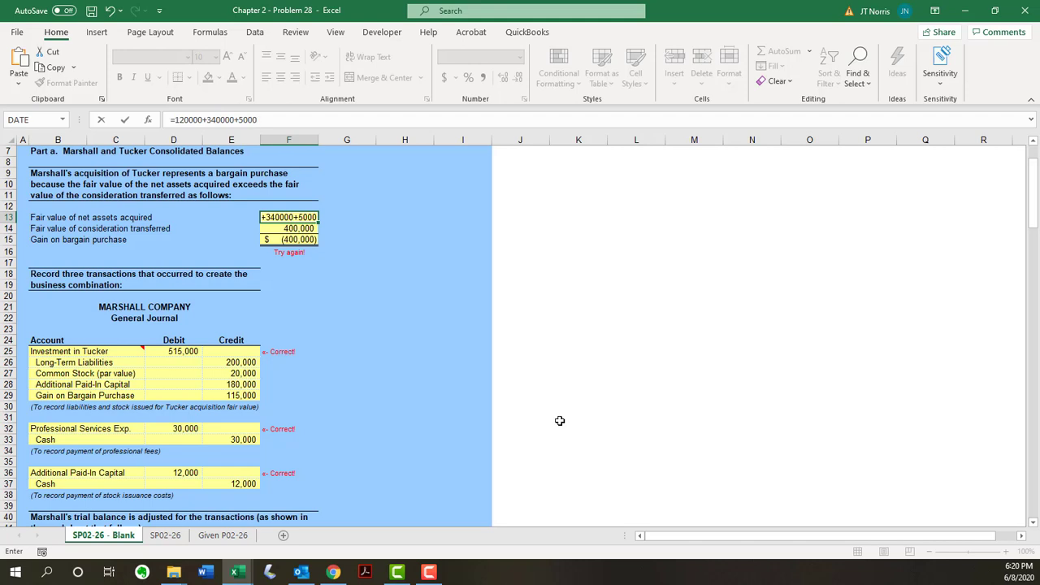
text(+200)
text(00+30)
text(000)
key(Return)
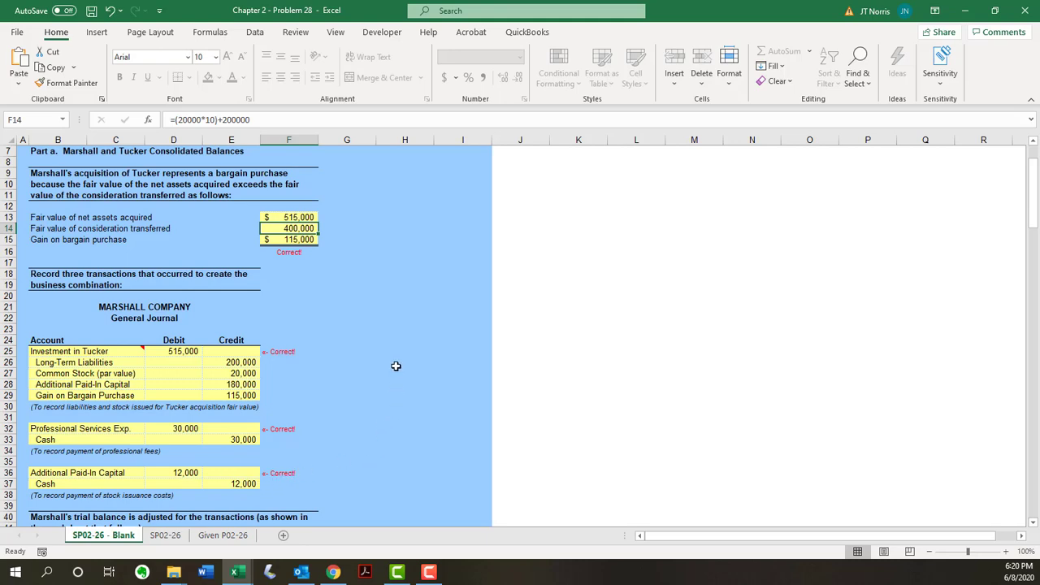
scroll(407, 362, down, 4)
scroll(413, 364, down, 9)
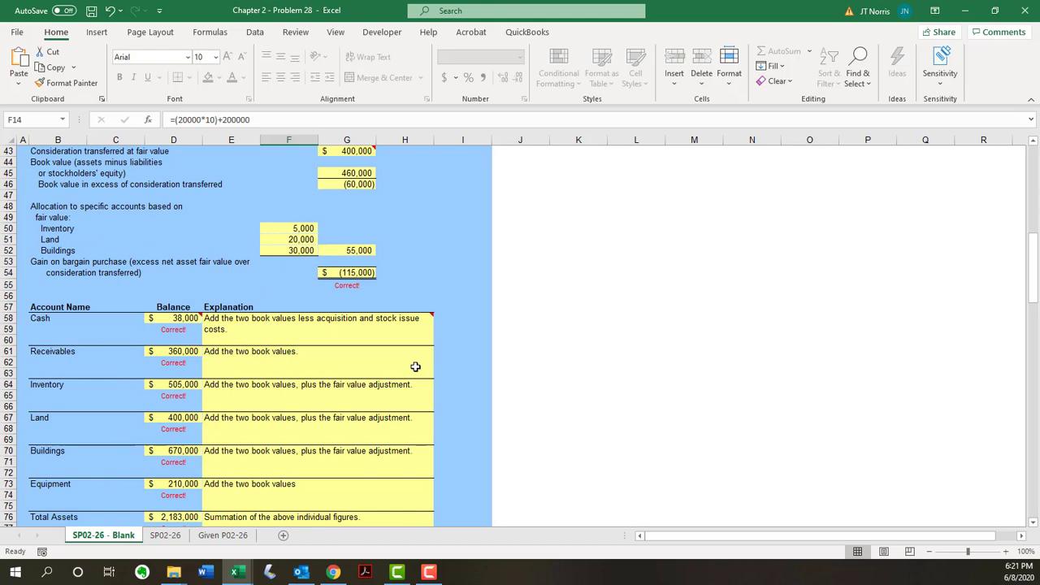
scroll(418, 364, down, 8)
scroll(421, 374, down, 3)
scroll(425, 377, down, 5)
scroll(436, 390, down, 1)
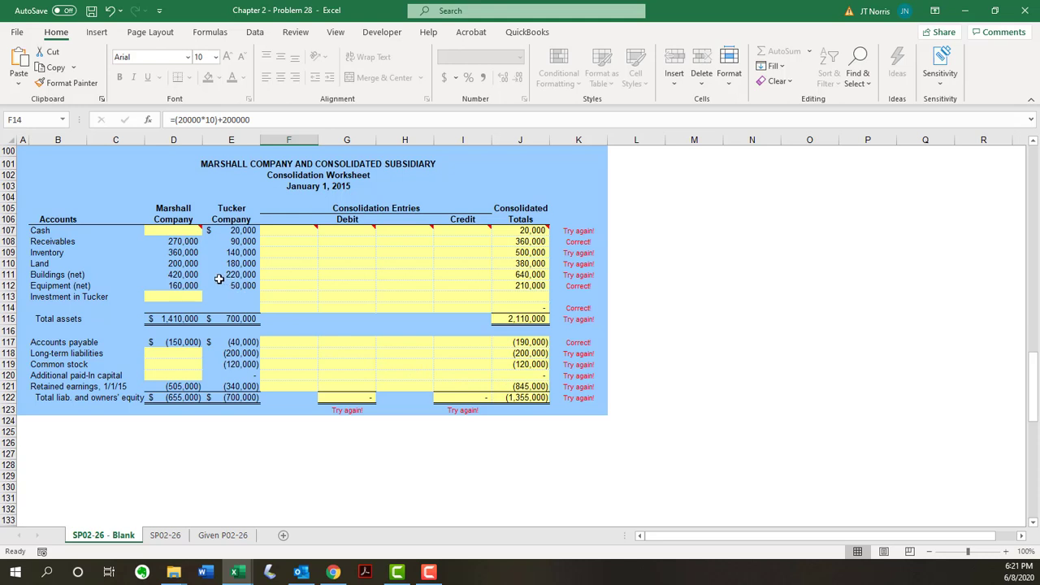
click(180, 231)
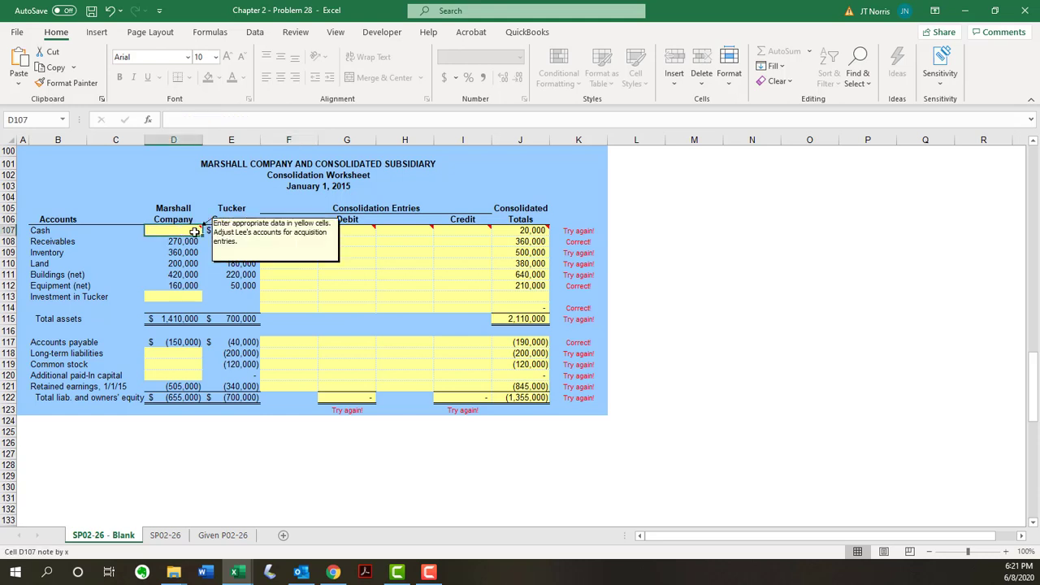
text(+)
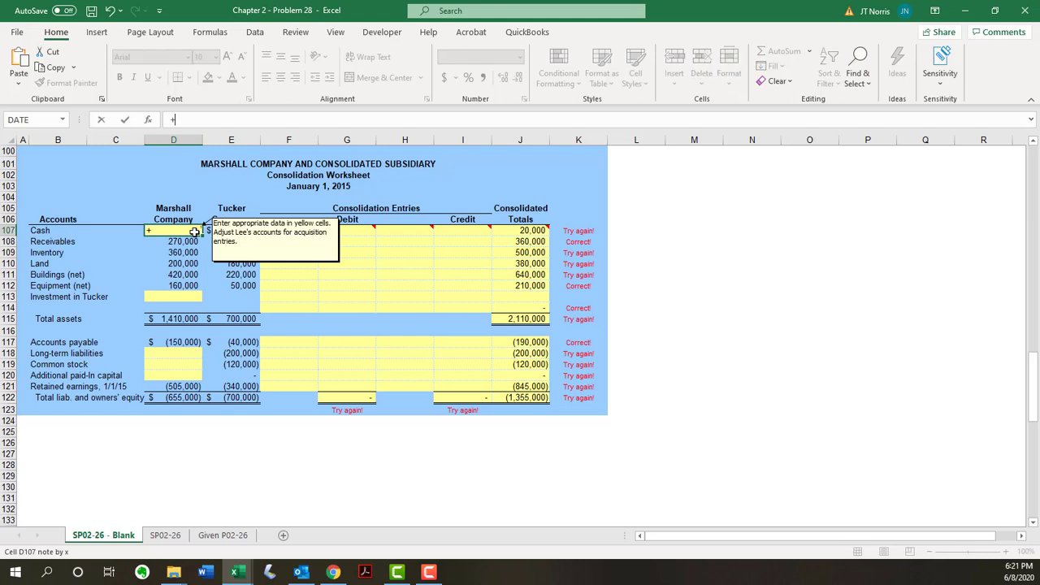
text(60)
text(000)
text(-)
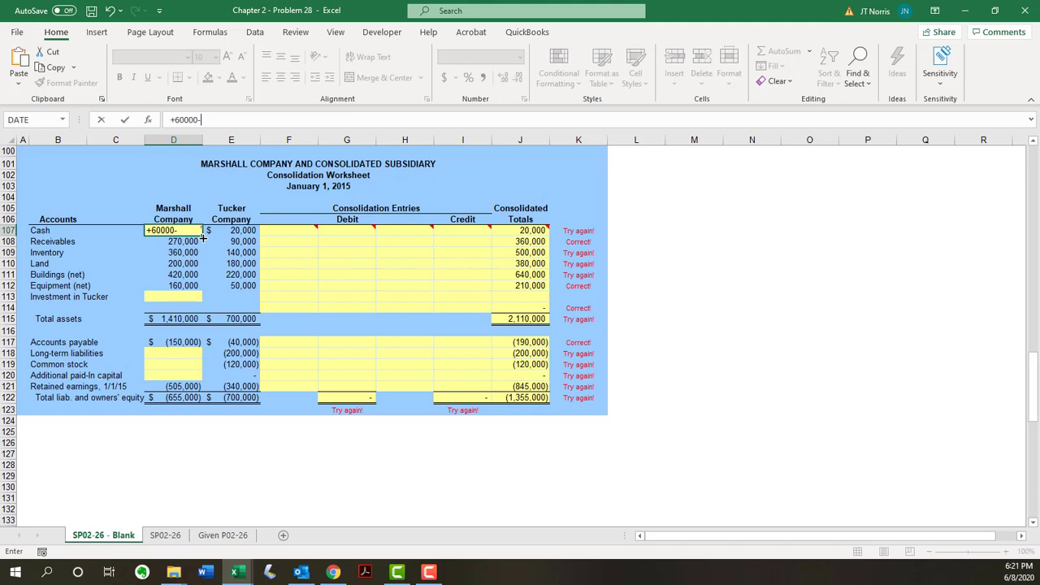
text(30)
text(000-1)
text(2000)
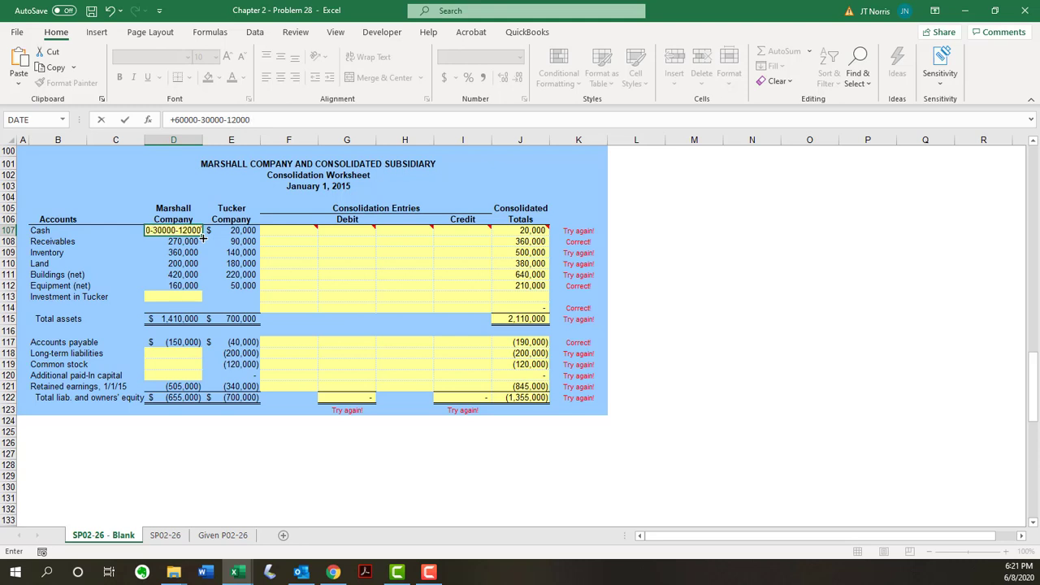
key(Return)
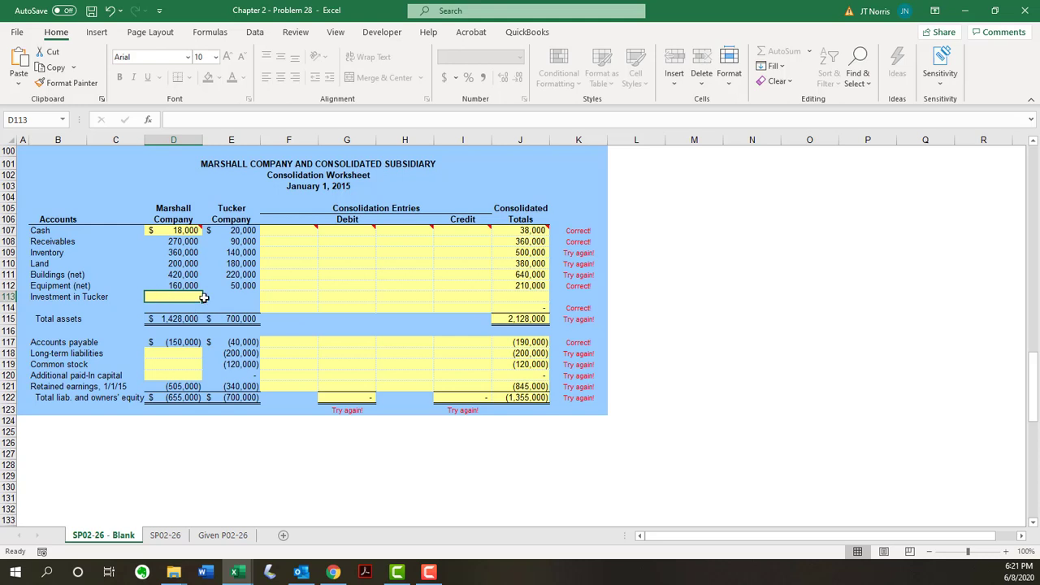
text(515)
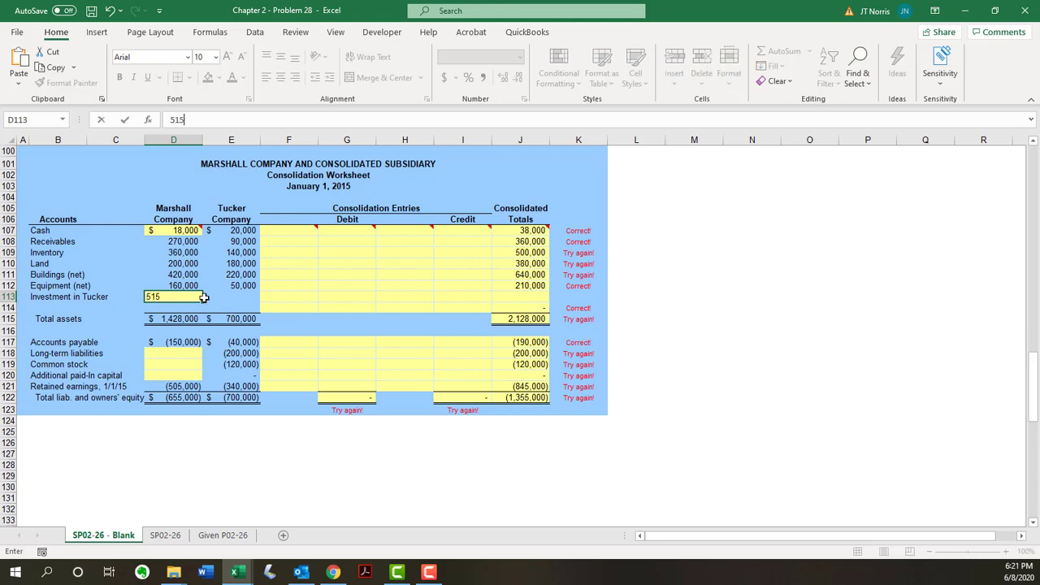
text(000)
key(Return)
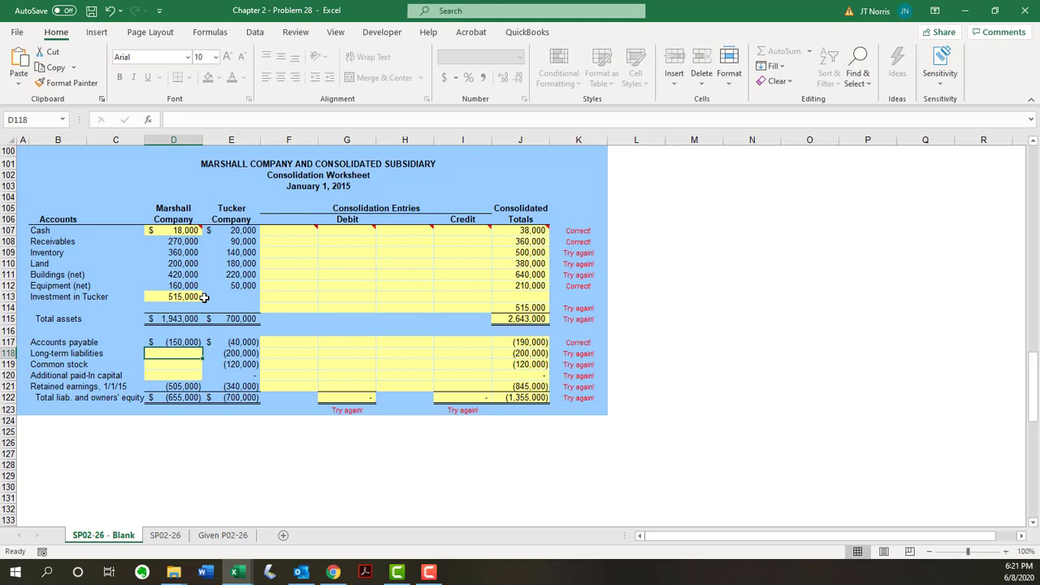
text(+4)
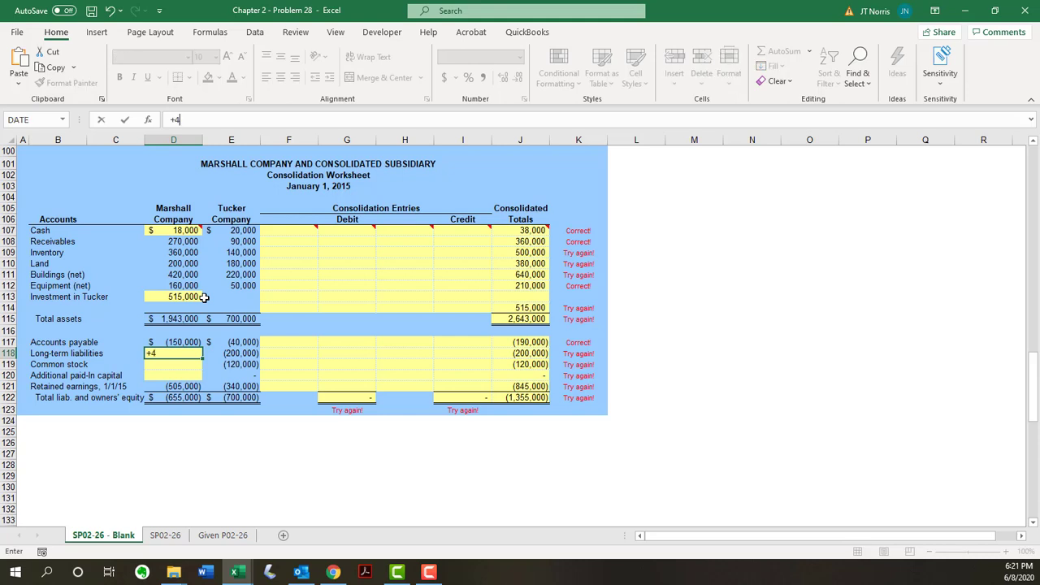
text(3000)
text(0+2)
text(0000)
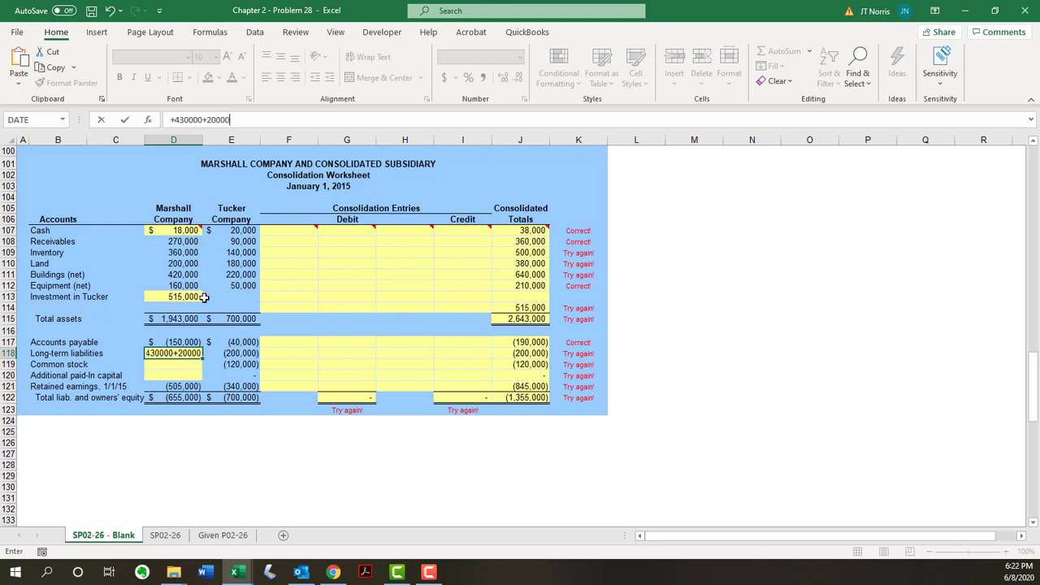
text(0)
key(Return)
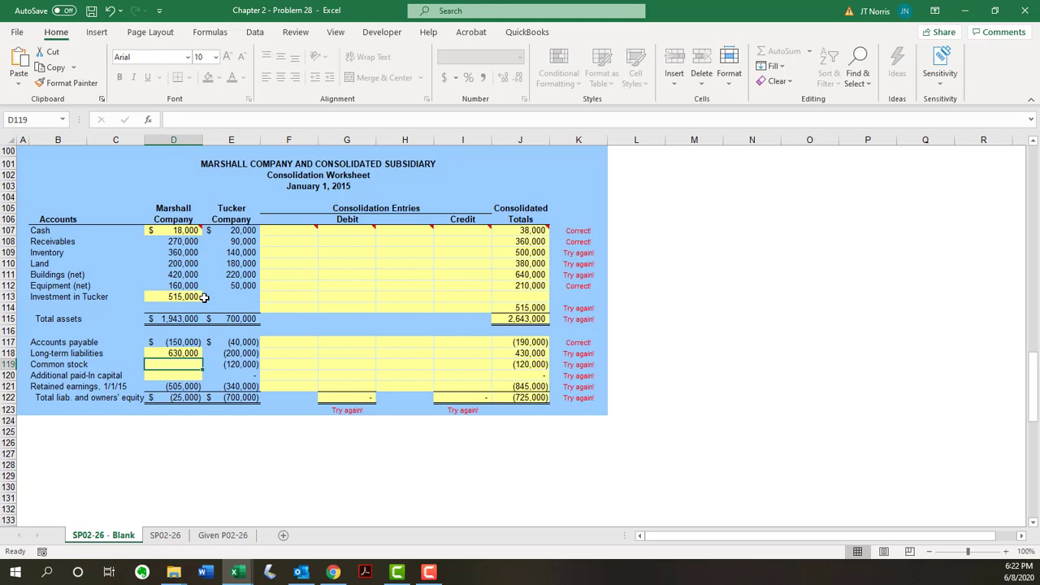
key(Up)
key(F2)
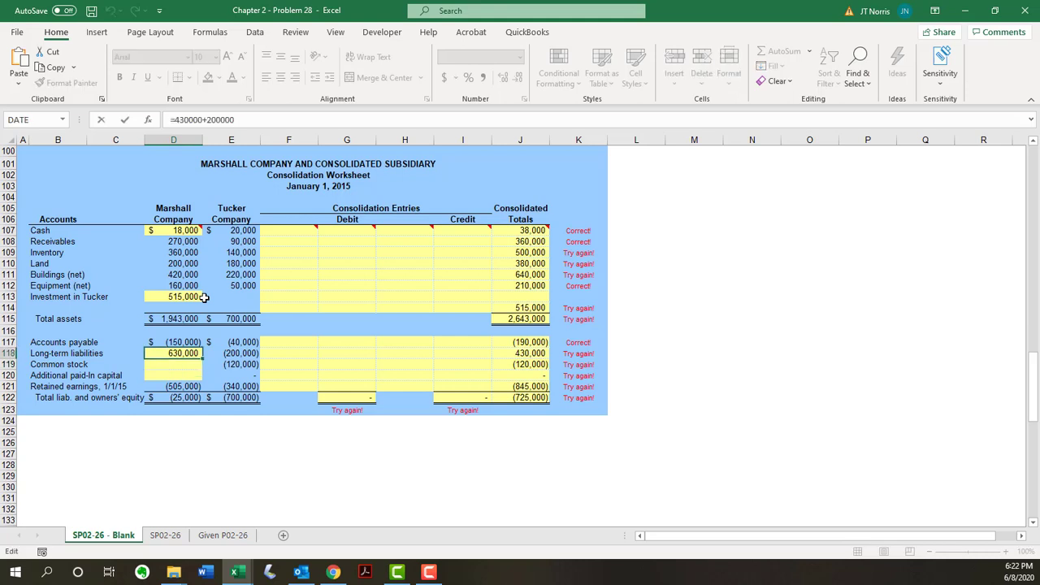
key(Home)
key(Right)
text(-)
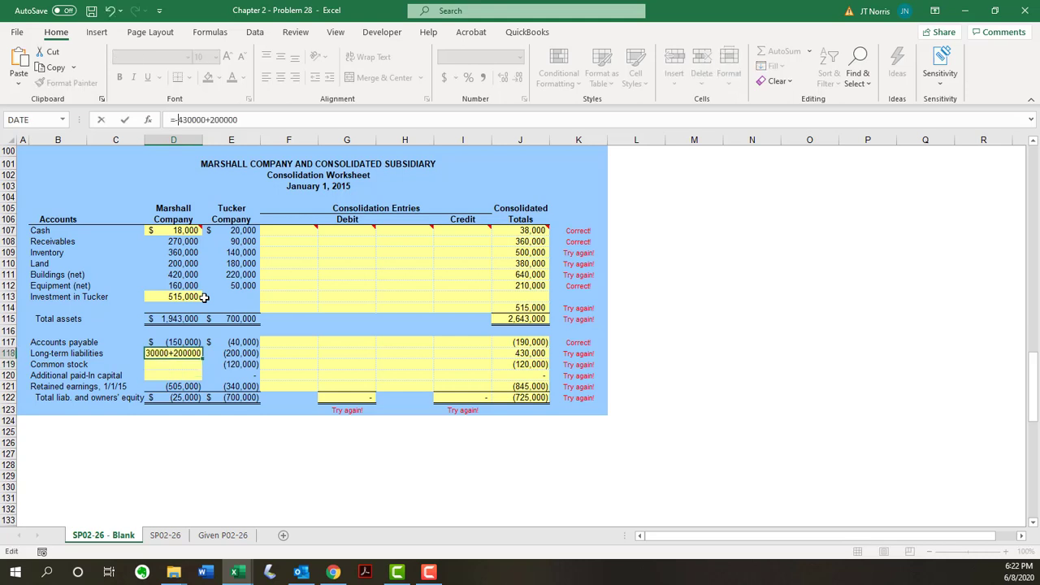
key(Right)
key(Right)
key(Right)
key(Right)
key(Delete)
text(-)
key(Return)
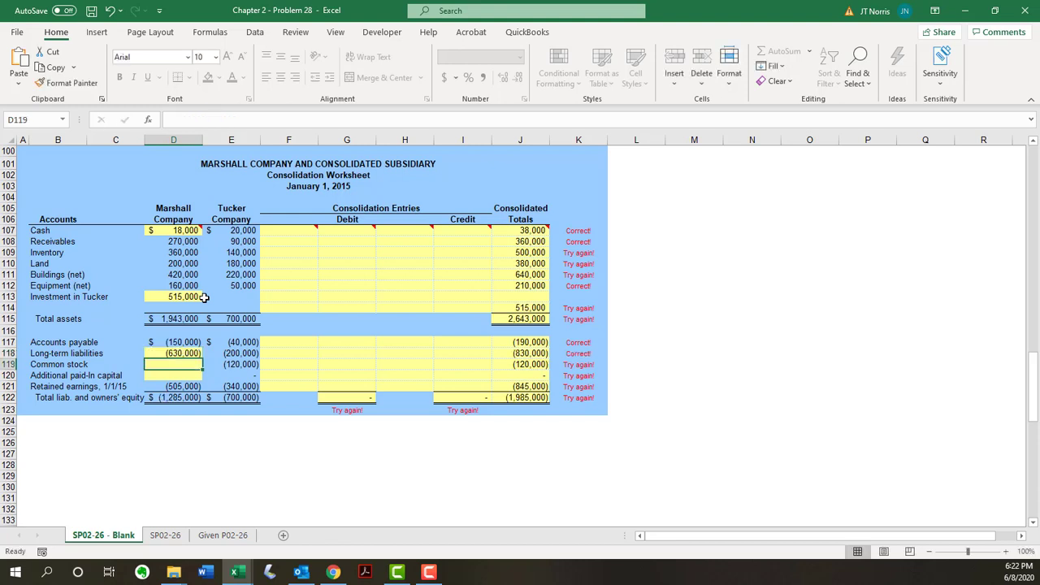
text(-)
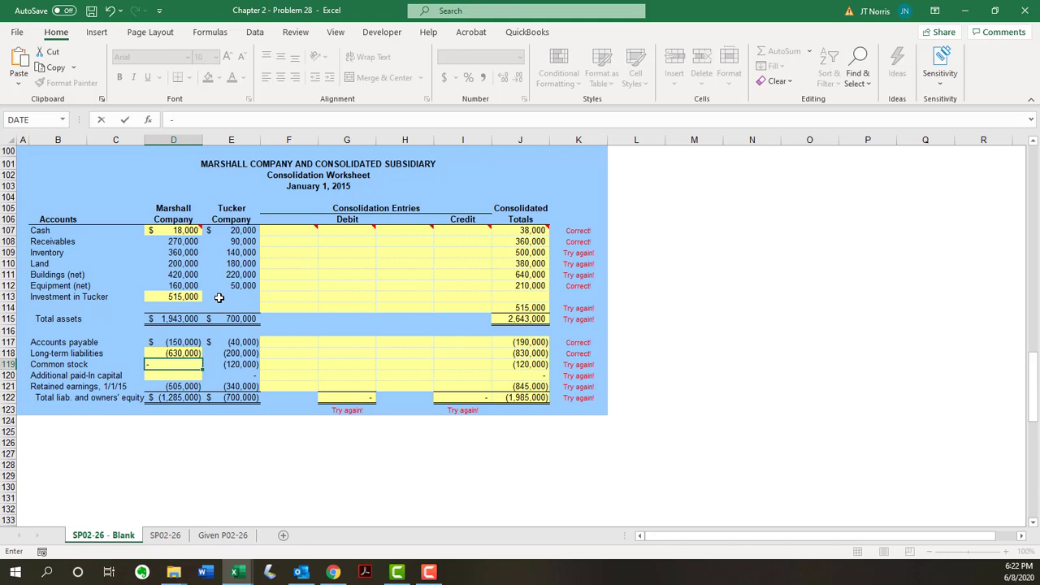
text(360)
text(000)
text(-)
text(20)
text(000)
Commit the common stock amount and cancel the stray paid-in capital entry
key(Return)
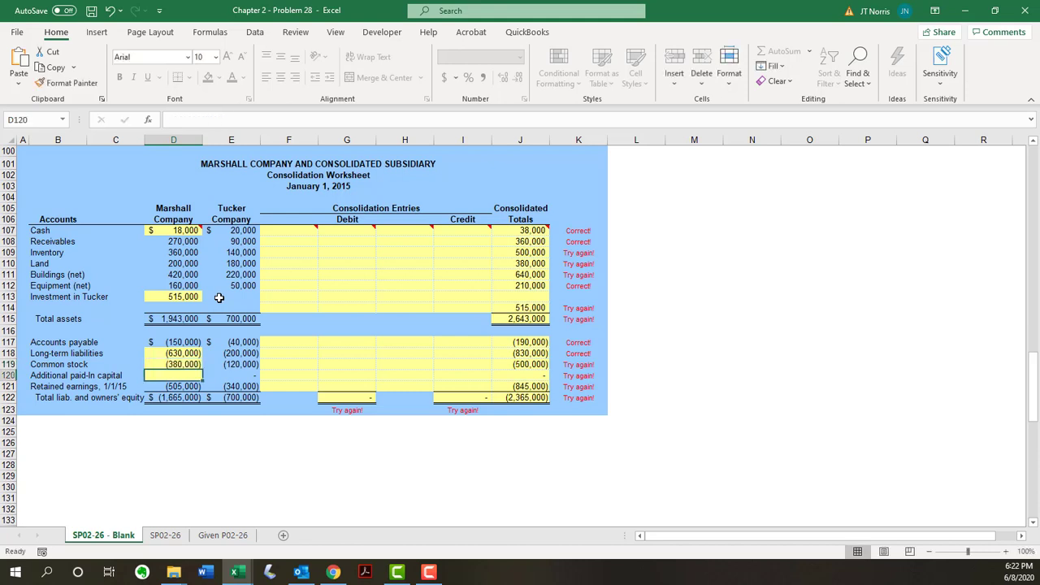
text(-)
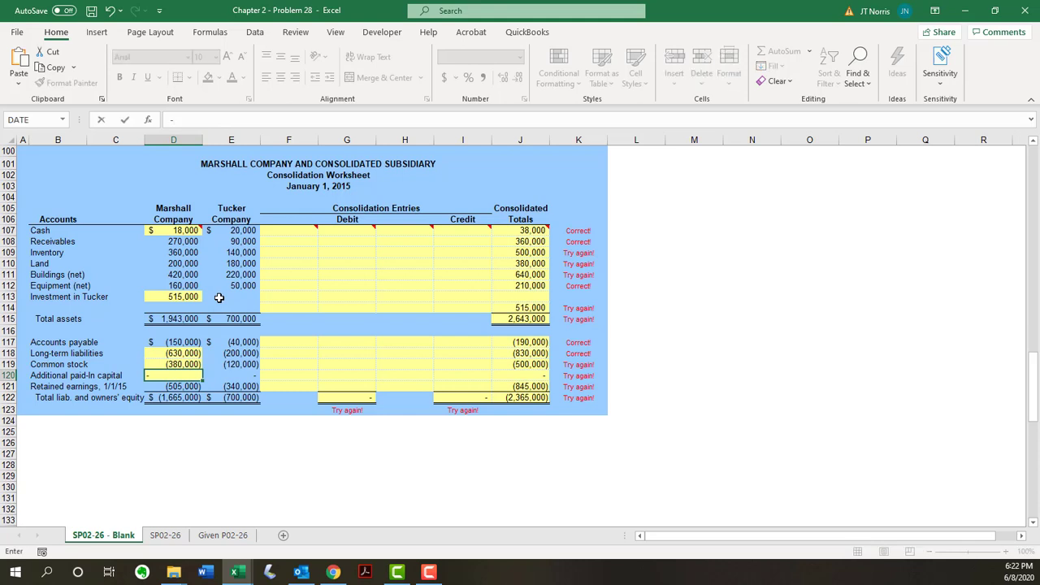
key(Up)
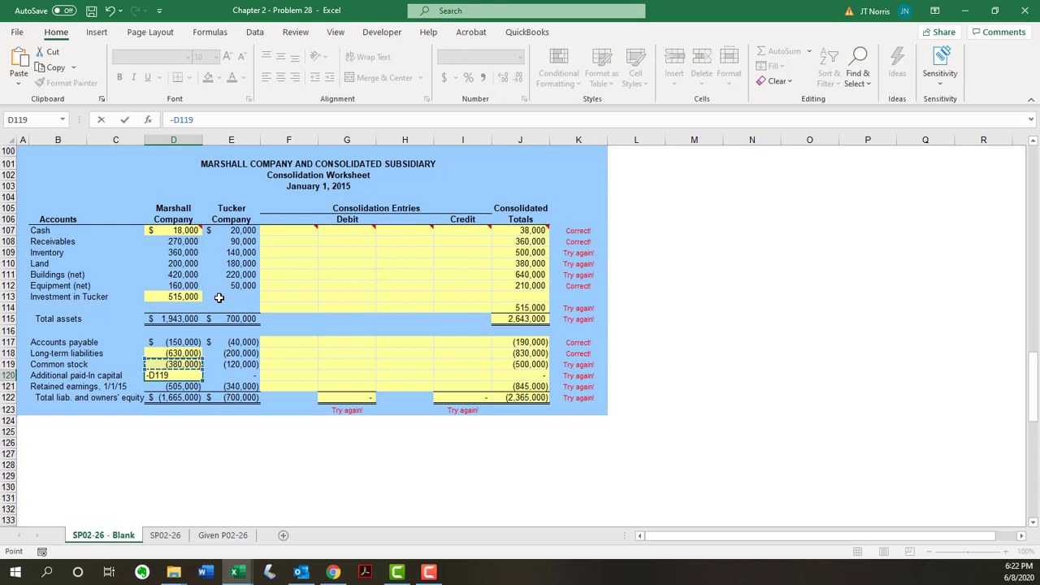
key(F2)
key(Escape)
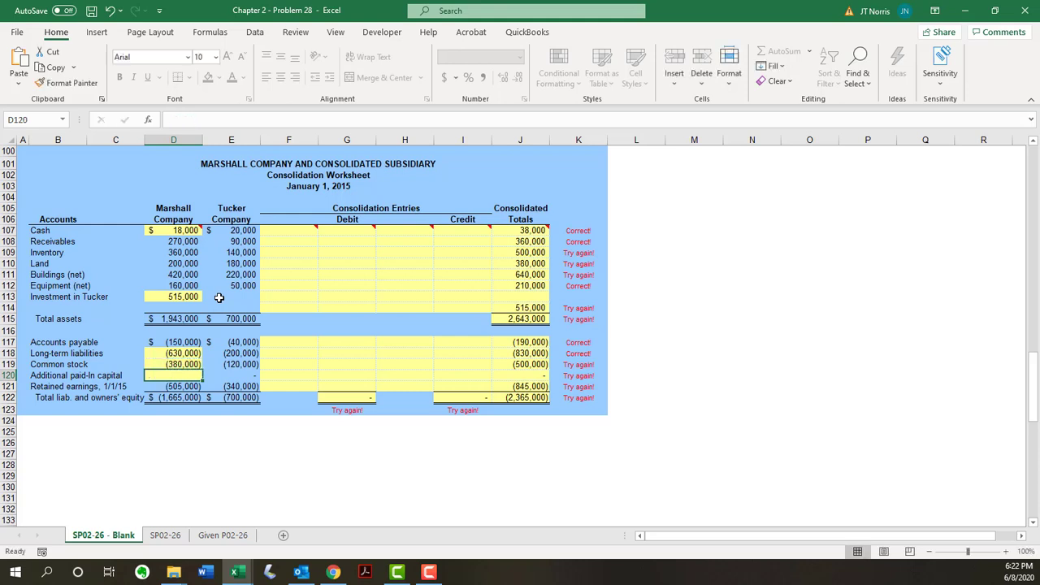
key(Up)
key(Up)
key(Up)
key(Down)
key(Down)
key(Down)
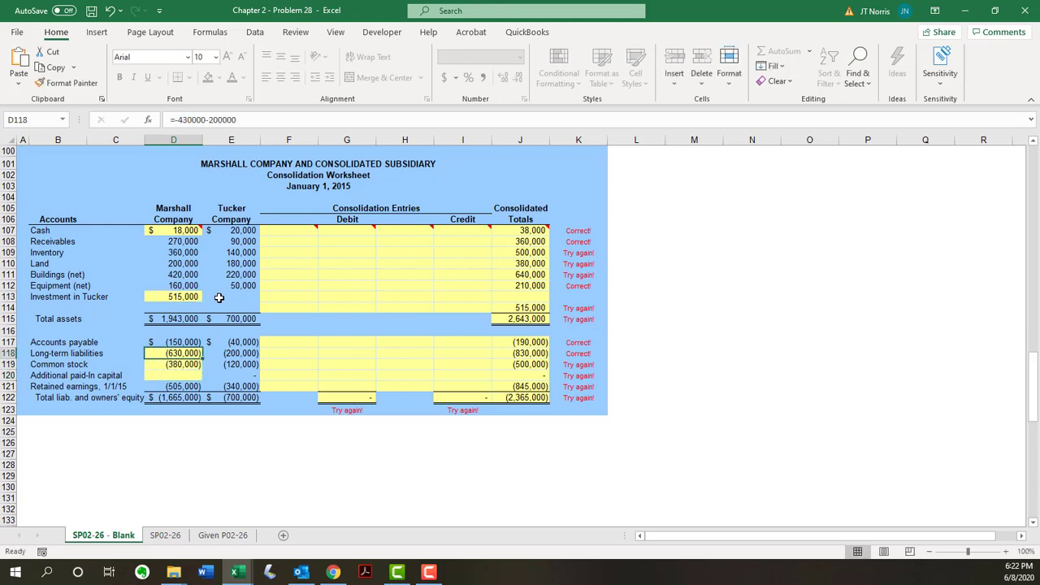
key(Down)
key(F2)
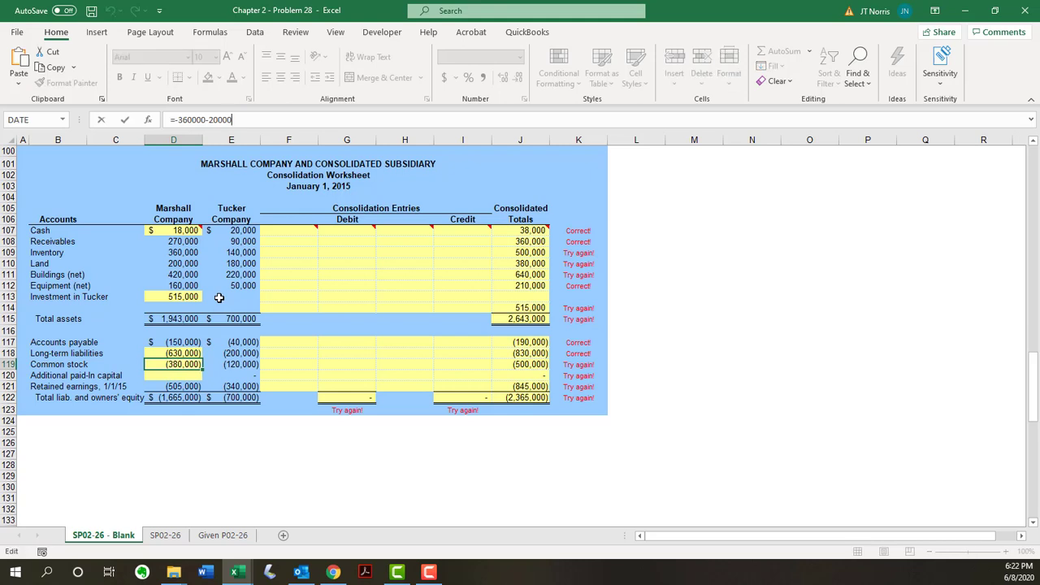
key(Home)
key(Right)
key(Right)
key(Delete)
key(Delete)
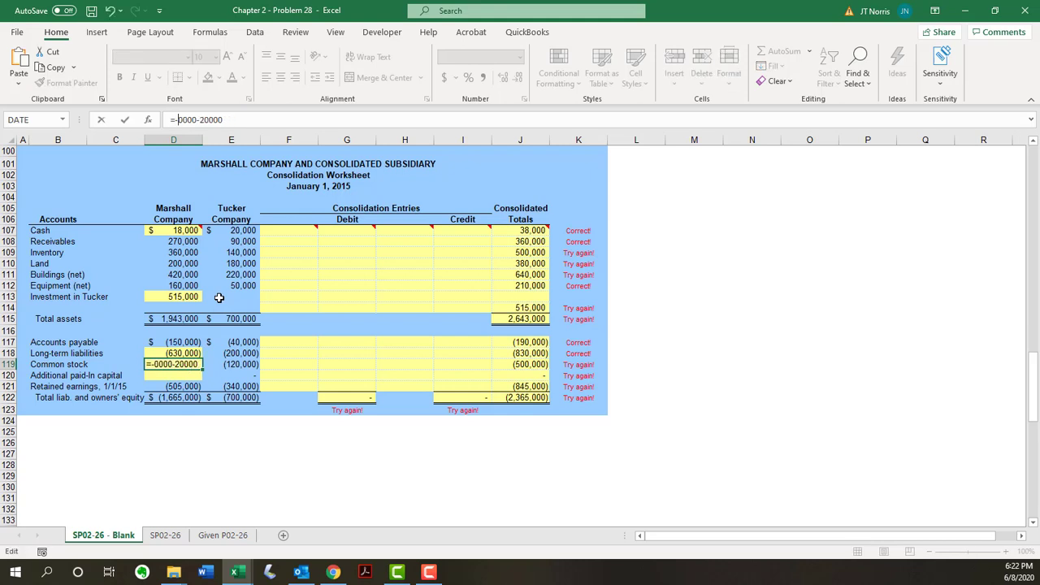
text(11)
key(Return)
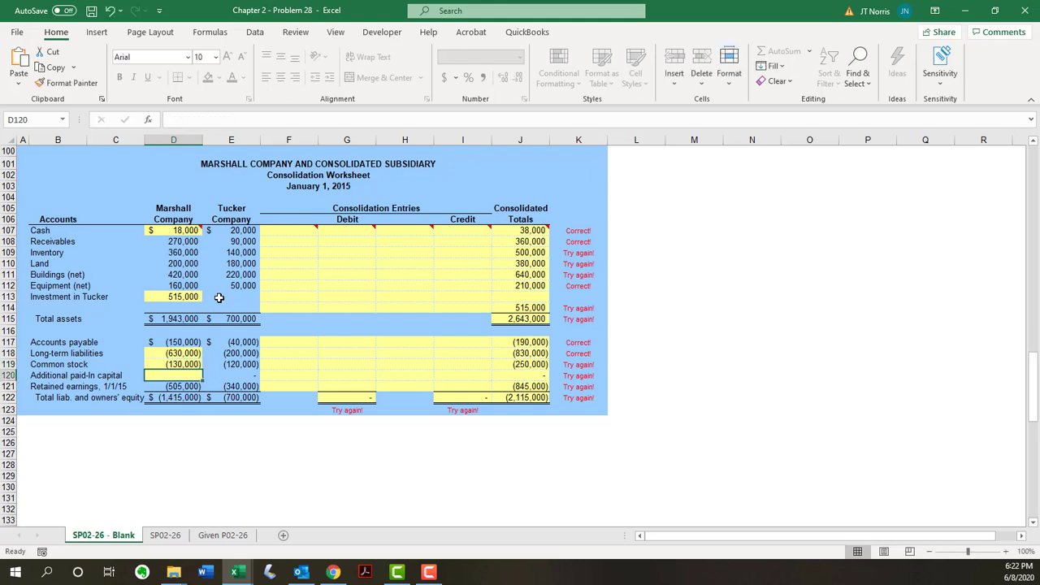
text(-360)
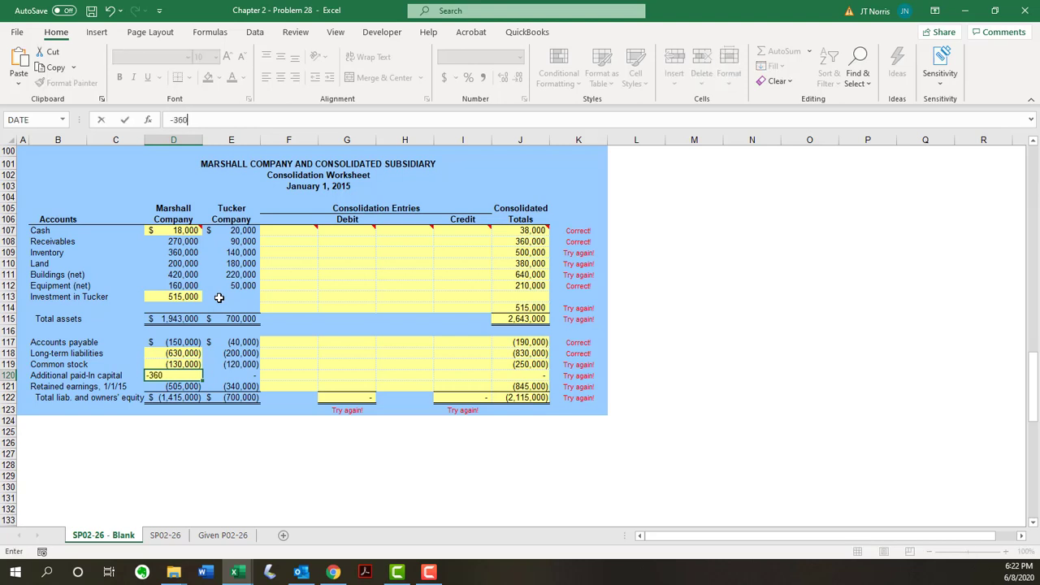
text(0)
text(00+18)
text(0000-)
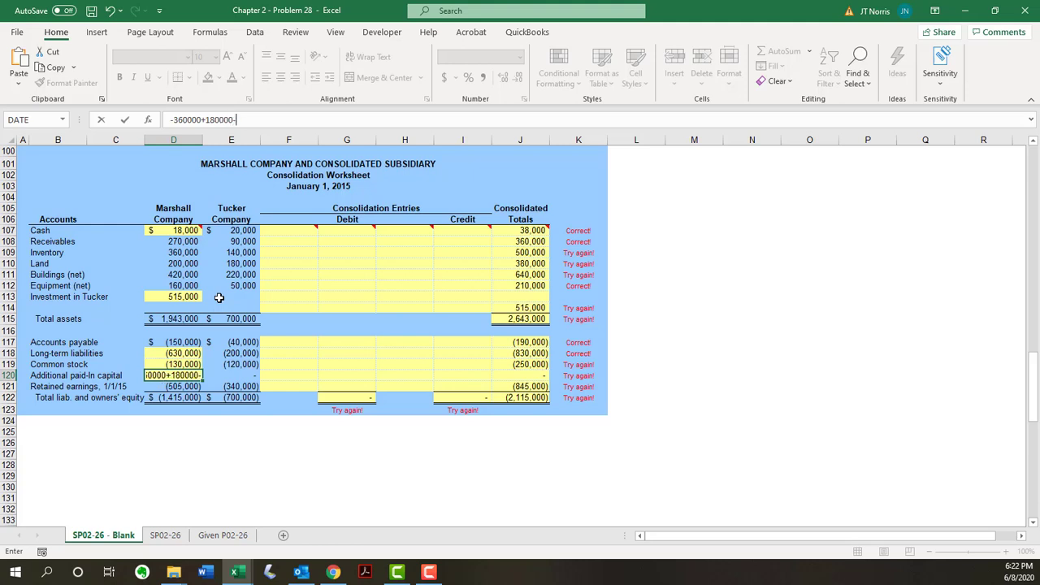
text(1200)
key(Return)
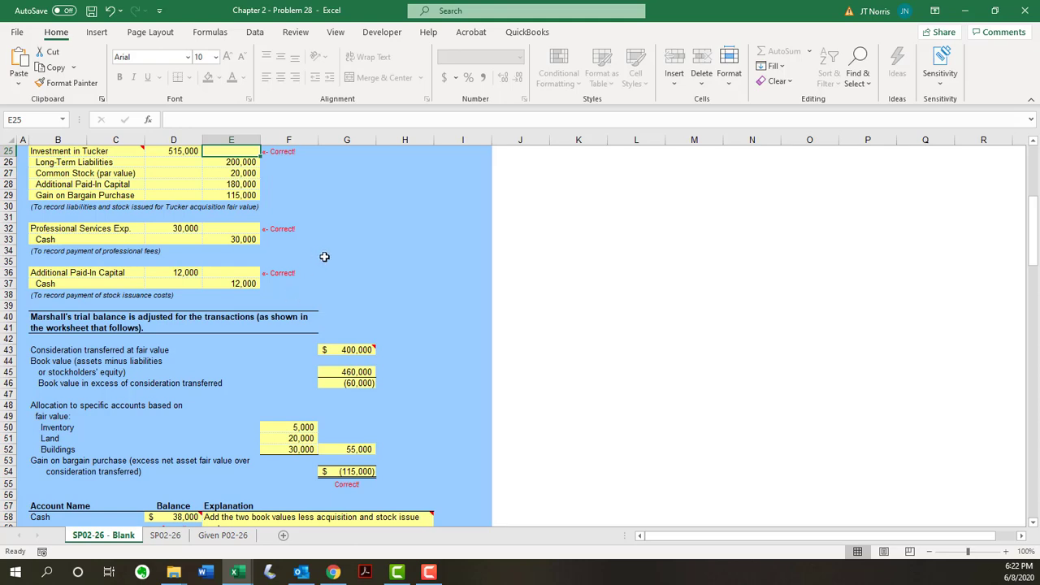
Scroll down to rows 103–122, showing additional paid-in capital of (192,000)
scroll(442, 387, down, 6)
scroll(470, 404, down, 12)
scroll(470, 404, down, 8)
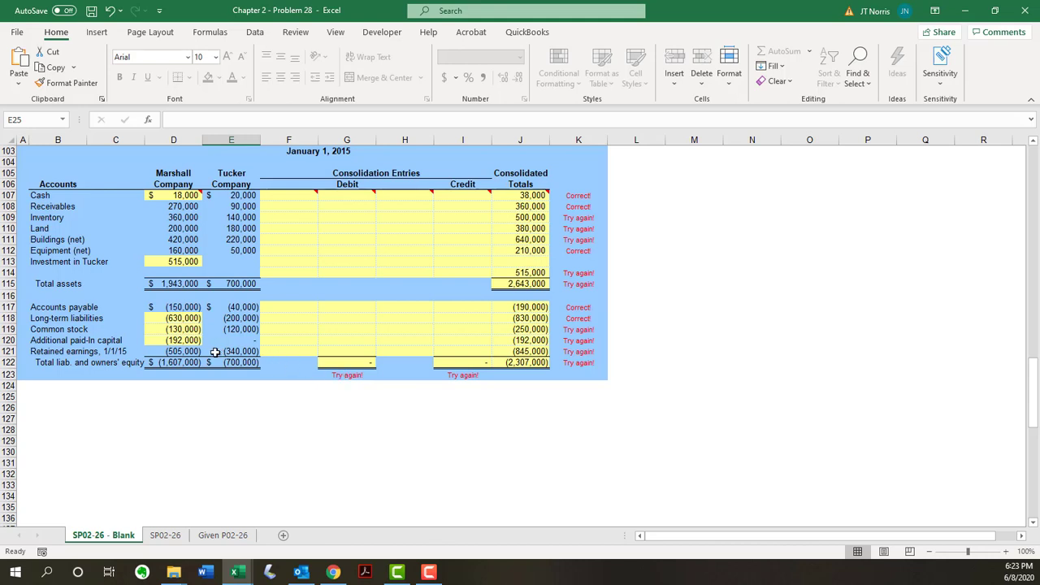
click(182, 341)
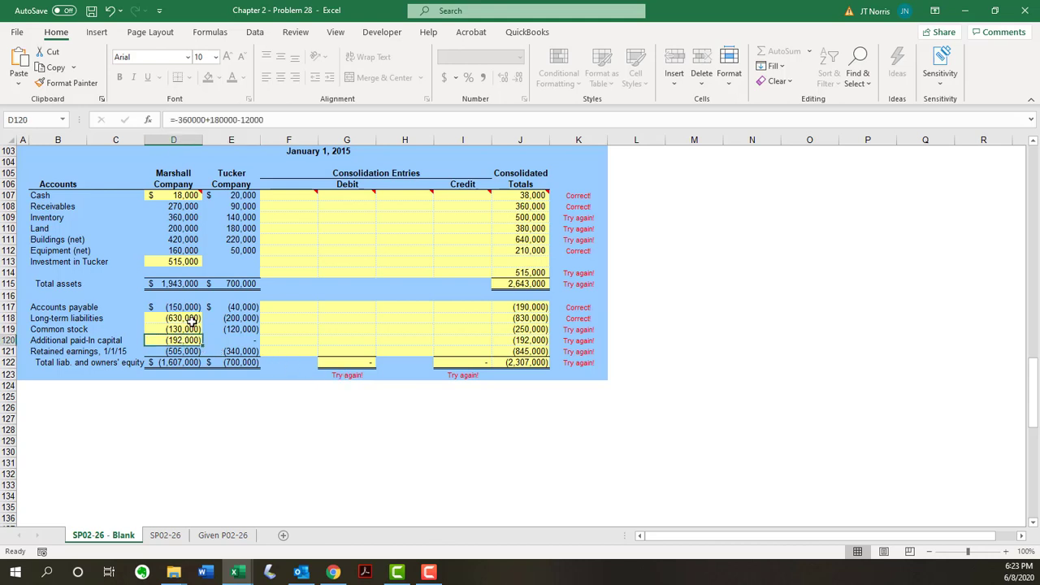
click(210, 115)
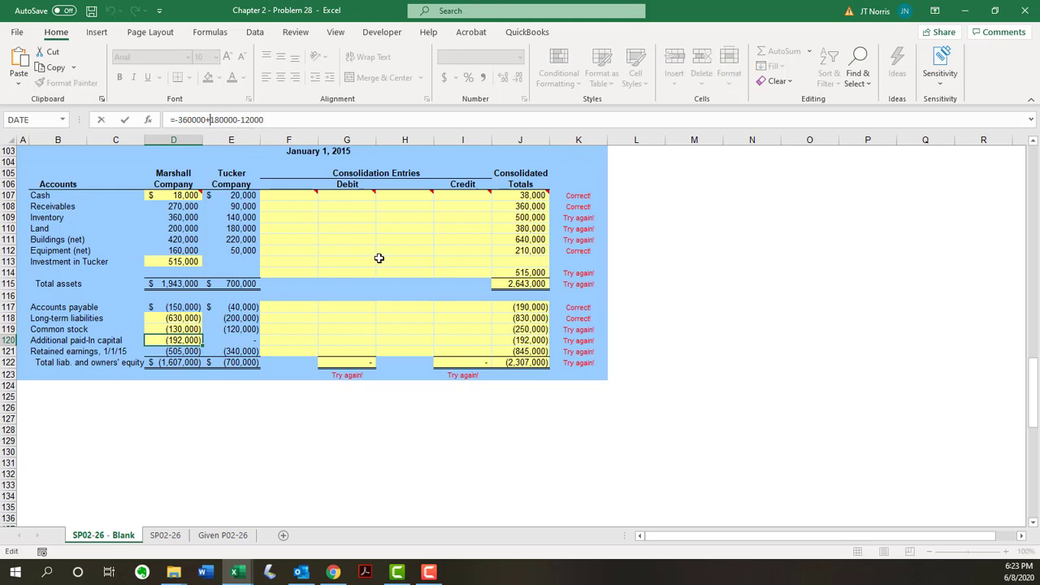